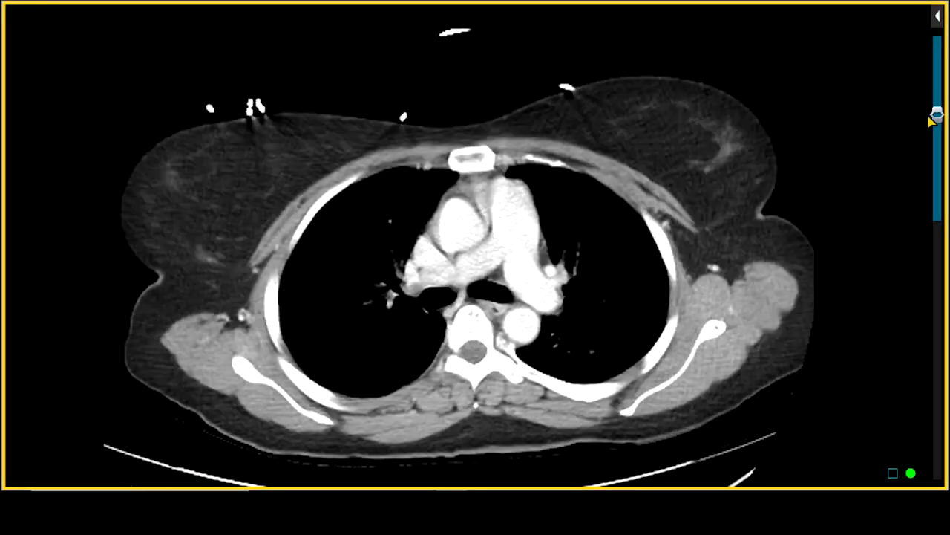
- Scroll the axial contrast CT series down to upper-abdominal slices through the liver and stomach
left_click_drag(933, 118, 933, 212)
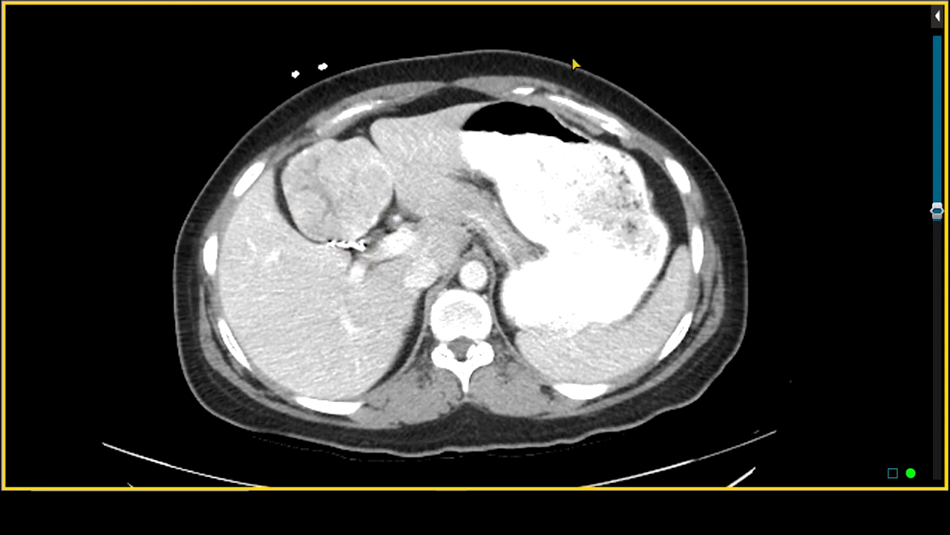
- Scroll past the lower CT slices to reach the axial T2 MR slice through the liver
mouse_move(938, 211)
left_mouse_down()
mouse_move(940, 232)
mouse_move(938, 203)
mouse_move(937, 215)
left_mouse_up()
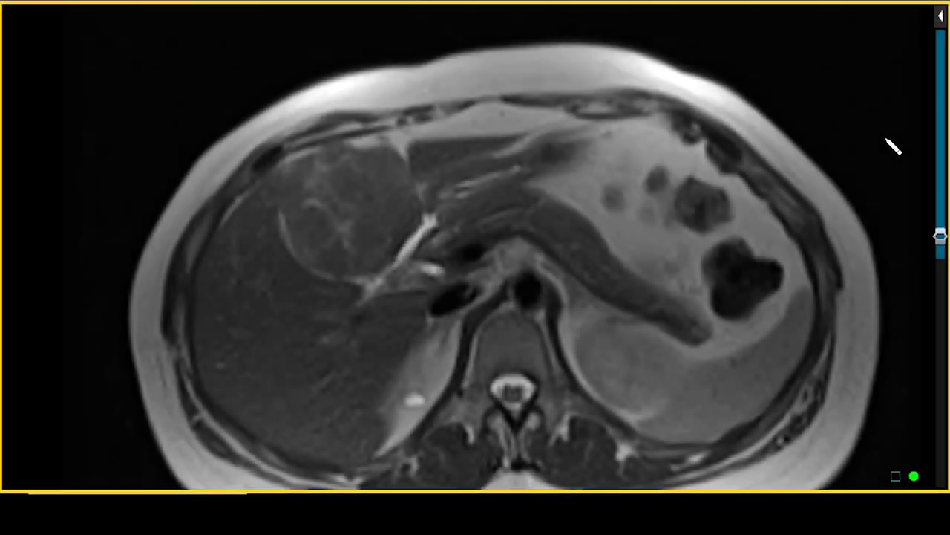
- Write 'T2' above the axial slice and circle the liver lesion in yellow
mouse_move(405, 46)
left_mouse_down()
mouse_move(404, 65)
mouse_move(412, 41)
left_mouse_up()
left_click_drag(414, 43, 428, 56)
mouse_move(397, 147)
left_mouse_down()
mouse_move(266, 195)
mouse_move(401, 268)
mouse_move(399, 138)
left_mouse_up()
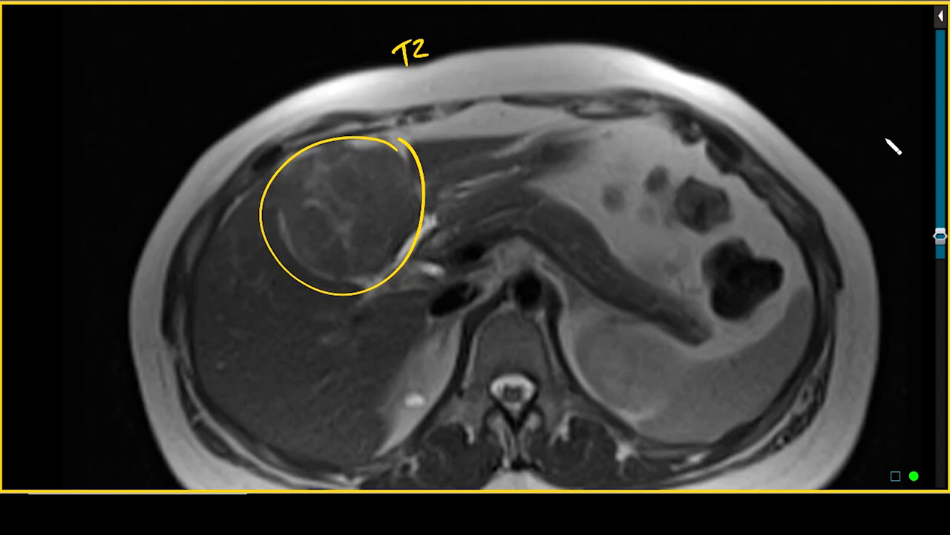
- Mark the spinal canal with an arc and draw arrows at the circled lesion's edges
mouse_move(527, 389)
left_mouse_down()
mouse_move(502, 381)
mouse_move(498, 391)
left_mouse_up()
mouse_move(356, 261)
left_mouse_down()
mouse_move(334, 326)
mouse_move(343, 327)
mouse_move(359, 267)
left_mouse_up()
left_click(406, 174)
left_click_drag(405, 174, 437, 151)
mouse_move(429, 147)
left_mouse_down()
mouse_move(436, 156)
mouse_move(417, 176)
left_mouse_up()
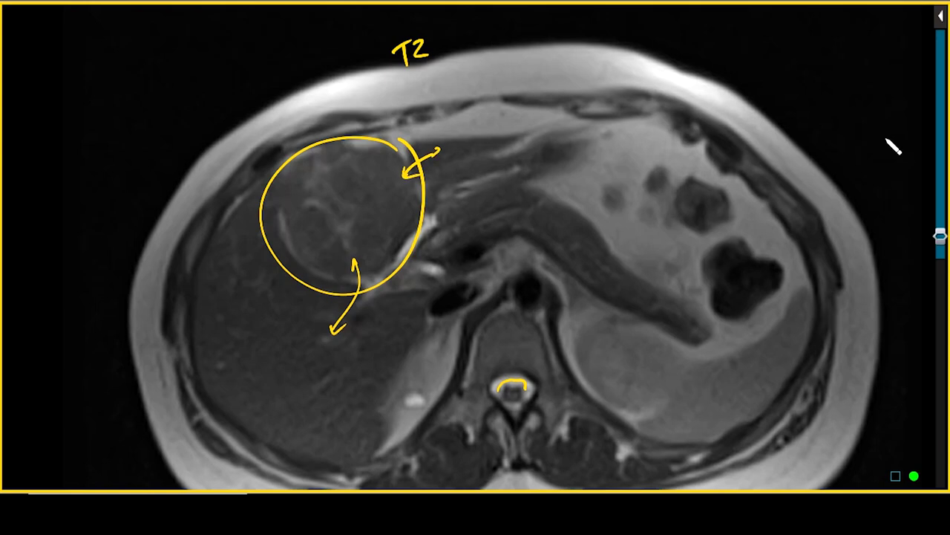
- Write an underlined '150' note with an up arrow and liver comparison below the T2 label
mouse_move(451, 72)
left_mouse_down()
mouse_move(451, 89)
mouse_move(461, 91)
left_mouse_up()
left_click_drag(464, 67, 474, 67)
mouse_move(483, 70)
left_mouse_down()
mouse_move(478, 78)
mouse_move(484, 70)
left_mouse_up()
left_click_drag(449, 97, 482, 89)
left_click_drag(453, 108, 500, 97)
left_click_drag(529, 85, 530, 62)
mouse_move(530, 62)
left_mouse_down()
mouse_move(552, 85)
mouse_move(592, 75)
left_mouse_up()
left_click_drag(611, 73, 610, 93)
mouse_move(610, 73)
left_mouse_down()
mouse_move(636, 72)
mouse_move(640, 87)
mouse_move(665, 72)
mouse_move(693, 86)
left_mouse_up()
mouse_move(554, 48)
left_mouse_down()
mouse_move(526, 110)
mouse_move(546, 43)
left_mouse_up()
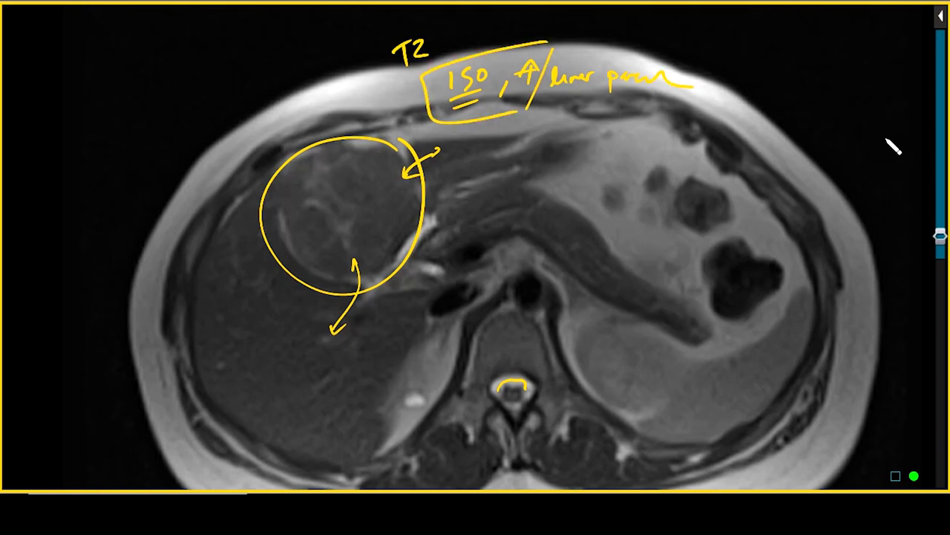
- Sketch the inner squiggle in the lesion, arrowed to a double-underlined 'T2' bright note
mouse_move(306, 212)
left_mouse_down()
mouse_move(324, 227)
mouse_move(318, 251)
mouse_move(353, 245)
mouse_move(353, 211)
mouse_move(308, 197)
left_mouse_up()
mouse_move(342, 152)
left_mouse_down()
mouse_move(310, 181)
mouse_move(343, 152)
left_mouse_up()
mouse_move(340, 222)
left_mouse_down()
mouse_move(464, 187)
mouse_move(490, 196)
mouse_move(497, 177)
left_mouse_up()
left_click_drag(508, 184, 514, 195)
mouse_move(534, 192)
left_mouse_down()
mouse_move(533, 168)
mouse_move(539, 177)
left_mouse_up()
left_click_drag(494, 202, 543, 199)
left_click_drag(496, 213, 545, 210)
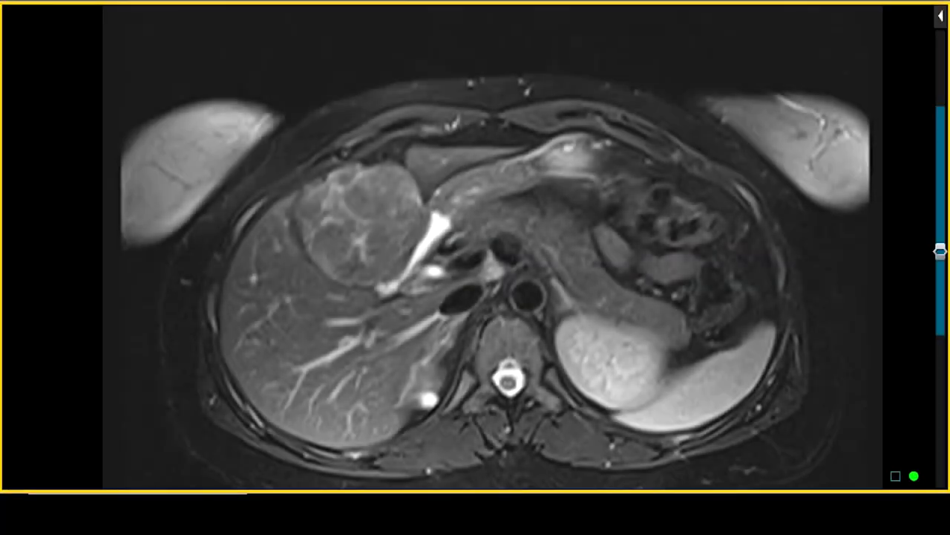
- Label the new fat-suppressed slice 'T2 FS'
left_click_drag(383, 85, 386, 101)
mouse_move(374, 87)
left_mouse_down()
mouse_move(412, 92)
mouse_move(460, 60)
mouse_move(457, 73)
left_mouse_up()
left_click_drag(479, 61, 463, 79)
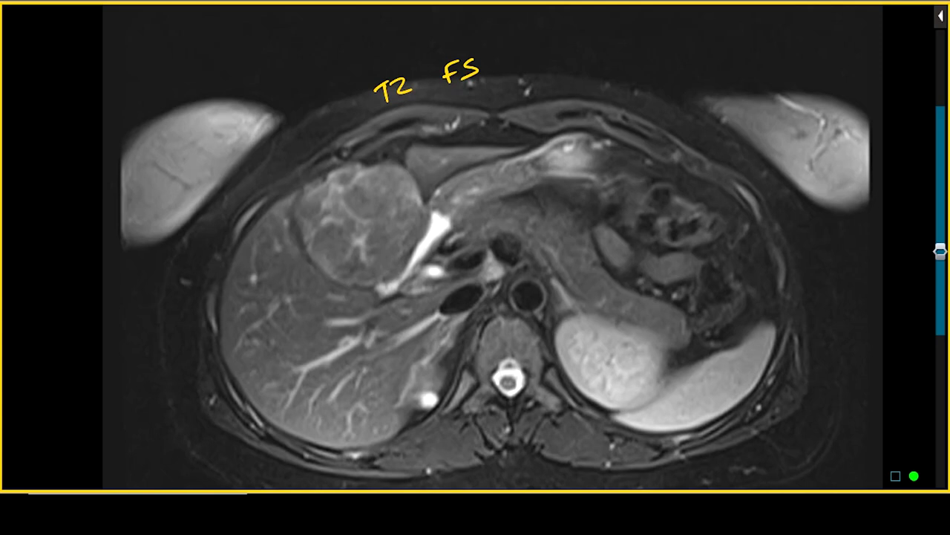
- Mark the lesion margins with double-headed arrows and write an underlined '130' note linked to the label
mouse_move(338, 267)
left_mouse_down()
mouse_move(323, 300)
mouse_move(347, 277)
left_mouse_up()
mouse_move(403, 186)
left_mouse_down()
mouse_move(436, 170)
mouse_move(401, 190)
left_mouse_up()
mouse_move(472, 114)
left_mouse_down()
mouse_move(474, 132)
mouse_move(484, 130)
left_mouse_up()
mouse_move(502, 111)
left_mouse_down()
mouse_move(526, 99)
mouse_move(506, 139)
left_mouse_up()
left_click_drag(539, 107, 542, 125)
left_click_drag(471, 141, 555, 133)
mouse_move(407, 105)
left_mouse_down()
mouse_move(458, 123)
mouse_move(413, 113)
mouse_move(451, 130)
left_mouse_up()
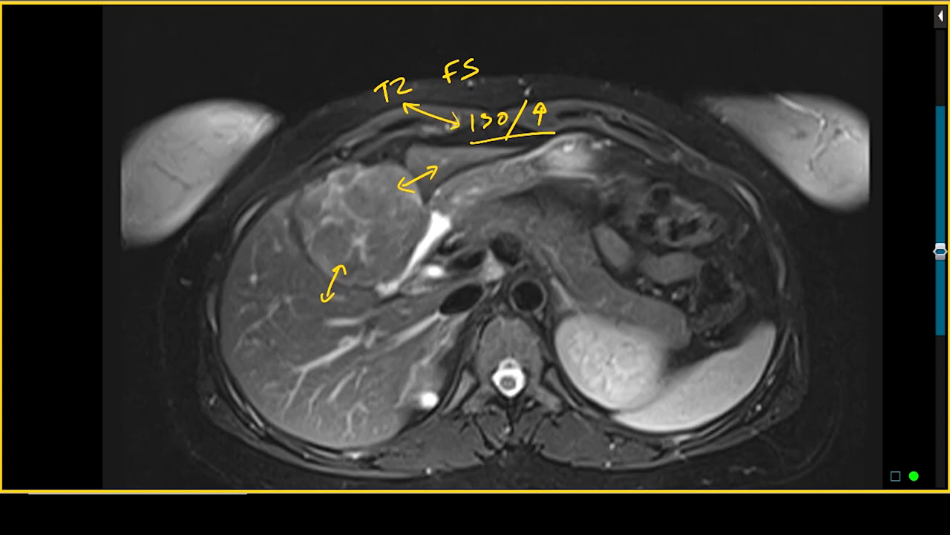
- Mark the bright inner area and arrow it to a double-underlined 'T2' note
mouse_move(366, 231)
left_mouse_down()
mouse_move(362, 264)
mouse_move(362, 245)
left_mouse_up()
mouse_move(340, 203)
left_mouse_down()
mouse_move(364, 222)
mouse_move(329, 212)
left_mouse_up()
left_click_drag(363, 239, 456, 223)
mouse_move(455, 217)
left_mouse_down()
mouse_move(458, 227)
mouse_move(479, 227)
left_mouse_up()
mouse_move(475, 202)
left_mouse_down()
mouse_move(470, 216)
mouse_move(484, 216)
left_mouse_up()
left_click_drag(468, 215, 505, 210)
mouse_move(497, 210)
left_mouse_down()
mouse_move(496, 223)
mouse_move(520, 219)
mouse_move(520, 233)
left_mouse_up()
left_click_drag(477, 241, 522, 238)
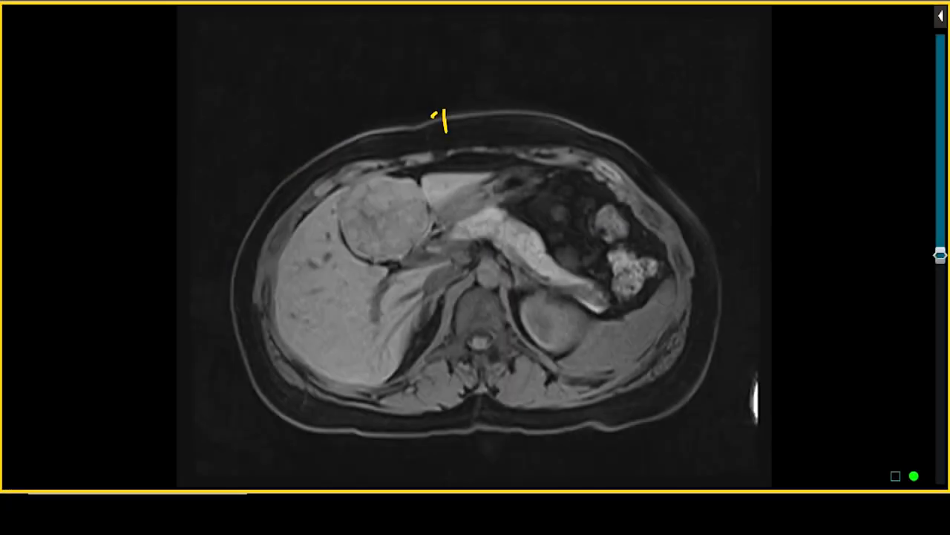
- Label the slice 'T1 FS', arrow the lesion to a double-underlined 'T1', add a triangle, outline the liver
mouse_move(433, 113)
left_mouse_down()
mouse_move(460, 132)
mouse_move(506, 108)
mouse_move(497, 117)
mouse_move(534, 119)
mouse_move(559, 106)
mouse_move(579, 115)
mouse_move(584, 104)
mouse_move(674, 88)
left_mouse_up()
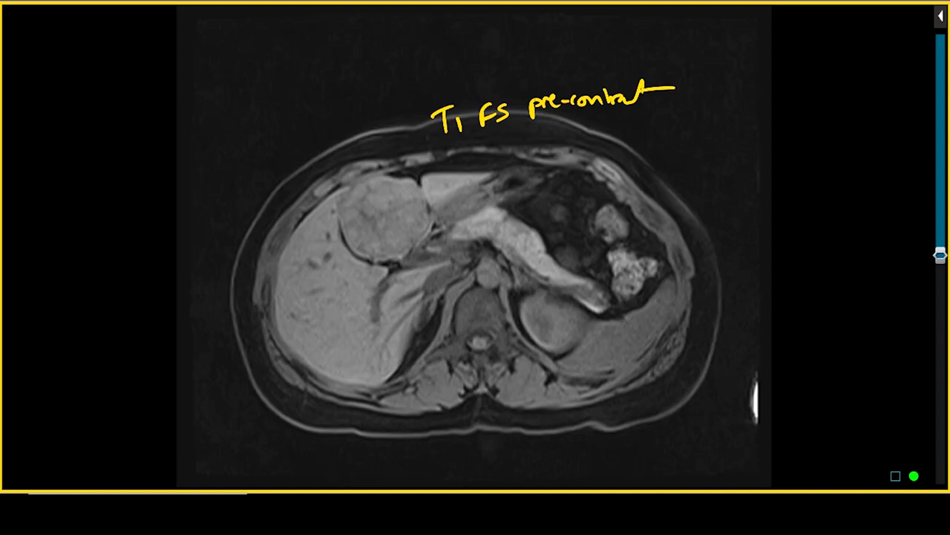
mouse_move(406, 195)
left_mouse_down()
mouse_move(459, 159)
mouse_move(483, 168)
left_mouse_up()
left_click_drag(477, 161, 505, 168)
mouse_move(494, 152)
left_mouse_down()
mouse_move(519, 147)
mouse_move(519, 171)
left_mouse_up()
mouse_move(482, 183)
left_mouse_down()
mouse_move(523, 176)
mouse_move(472, 175)
left_mouse_up()
mouse_move(357, 263)
left_mouse_down()
mouse_move(347, 260)
mouse_move(386, 357)
mouse_move(364, 255)
left_mouse_up()
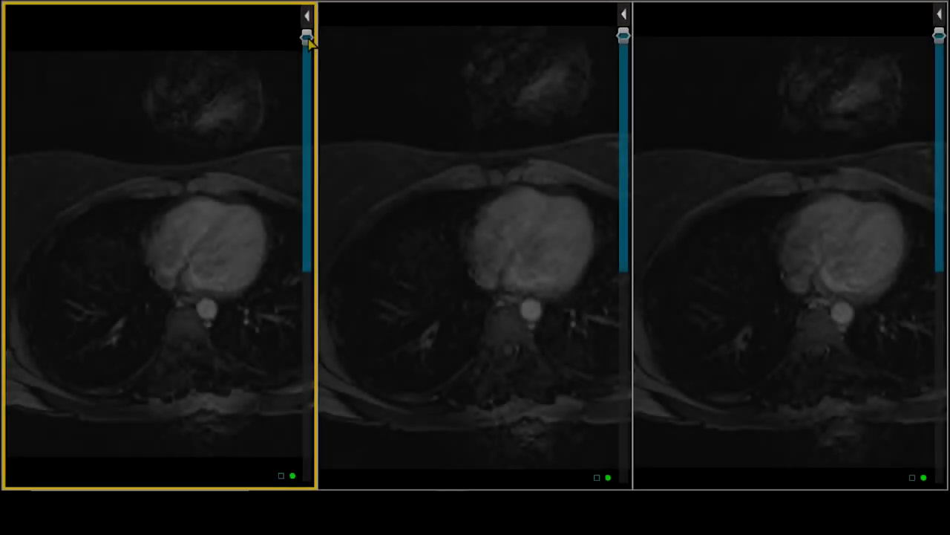
- Step all three linked contrast-phase panels down from the chest to liver-level slices
left_click_drag(310, 41, 331, 253)
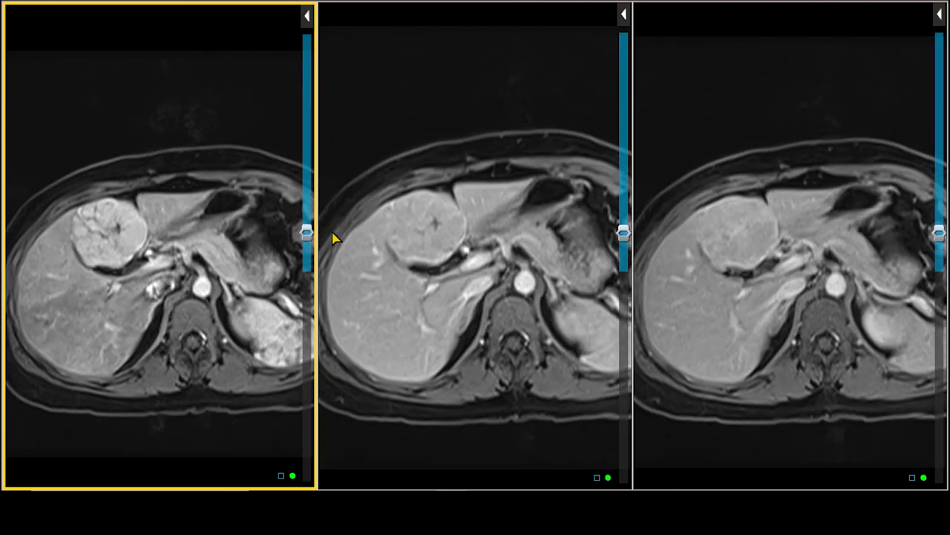
scroll(334, 235, "up", 2)
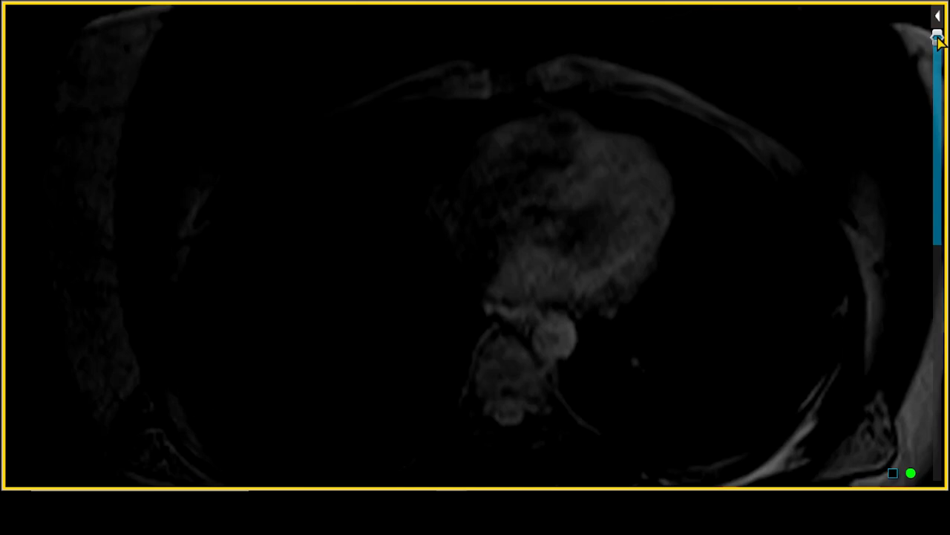
mouse_move(937, 41)
left_mouse_down()
mouse_move(928, 145)
mouse_move(940, 228)
left_mouse_up()
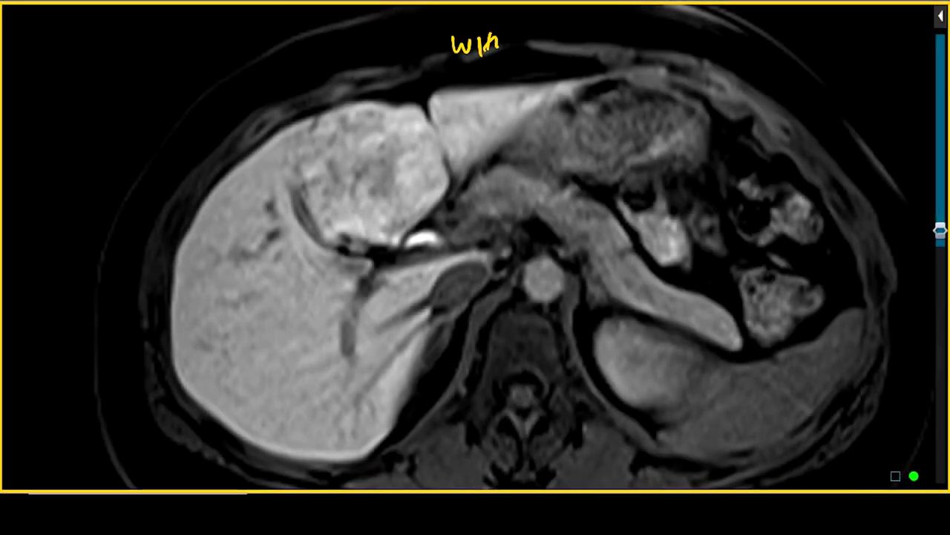
left_click_drag(566, 46, 612, 46)
mouse_move(622, 43)
left_mouse_down()
mouse_move(636, 41)
mouse_move(613, 57)
left_mouse_up()
mouse_move(641, 45)
left_mouse_down()
mouse_move(656, 35)
mouse_move(667, 53)
mouse_move(727, 51)
mouse_move(715, 59)
left_mouse_up()
left_click_drag(632, 70, 655, 71)
left_click_drag(700, 32, 701, 34)
left_click_drag(651, 70, 711, 69)
- Circle the lesion and arrow it to the note '↑/iso wrt liver parenchyma'
left_click_drag(643, 78, 703, 77)
mouse_move(429, 104)
left_mouse_down()
mouse_move(297, 254)
mouse_move(457, 187)
mouse_move(426, 95)
left_mouse_up()
left_click_drag(423, 171, 511, 157)
mouse_move(498, 152)
left_mouse_down()
mouse_move(502, 169)
mouse_move(532, 133)
mouse_move(542, 145)
left_mouse_up()
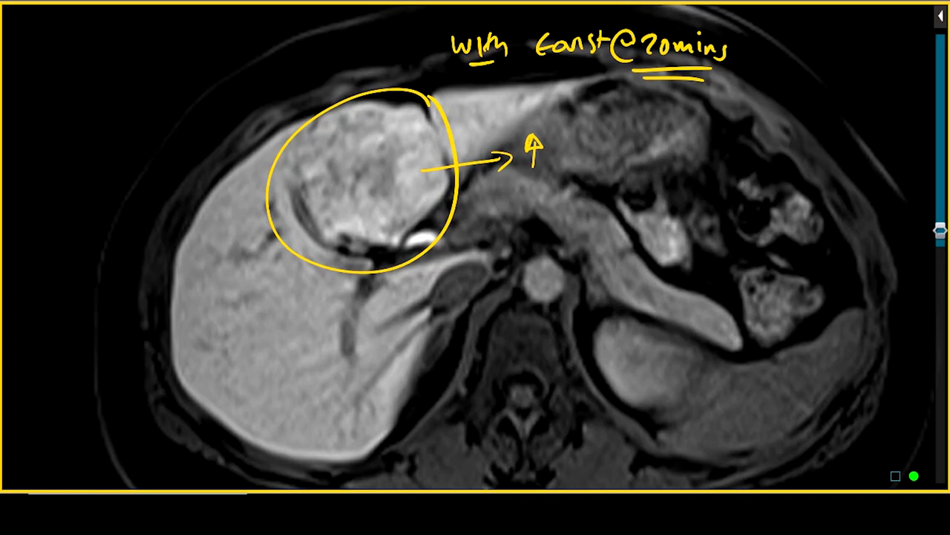
mouse_move(562, 155)
left_mouse_down()
mouse_move(551, 170)
mouse_move(593, 152)
left_mouse_up()
left_click_drag(518, 182, 542, 177)
left_click_drag(517, 193, 539, 188)
mouse_move(615, 152)
left_mouse_down()
mouse_move(622, 162)
mouse_move(655, 153)
left_mouse_up()
mouse_move(670, 139)
left_mouse_down()
mouse_move(671, 159)
mouse_move(720, 166)
mouse_move(750, 147)
mouse_move(793, 169)
mouse_move(803, 157)
left_mouse_up()
left_click(810, 157)
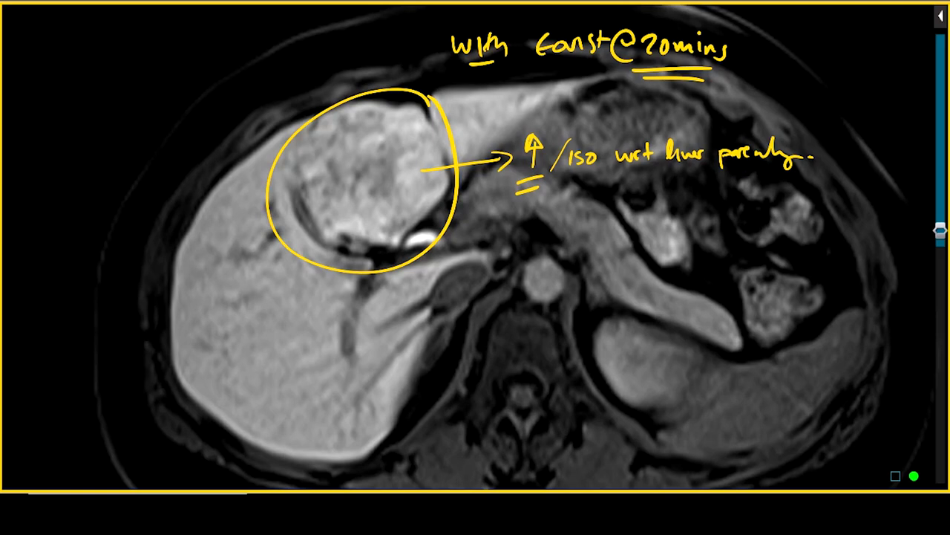
- Write 'FNH' at the image's left and underline it twice
mouse_move(70, 165)
left_mouse_down()
mouse_move(64, 189)
mouse_move(81, 148)
left_mouse_up()
mouse_move(67, 173)
left_mouse_down()
mouse_move(78, 150)
mouse_move(78, 168)
mouse_move(91, 158)
mouse_move(108, 165)
mouse_move(113, 137)
left_mouse_up()
mouse_move(126, 123)
left_mouse_down()
mouse_move(119, 153)
mouse_move(135, 137)
left_mouse_up()
left_click_drag(138, 128, 141, 152)
left_click_drag(79, 201, 151, 157)
left_click_drag(82, 219, 153, 169)
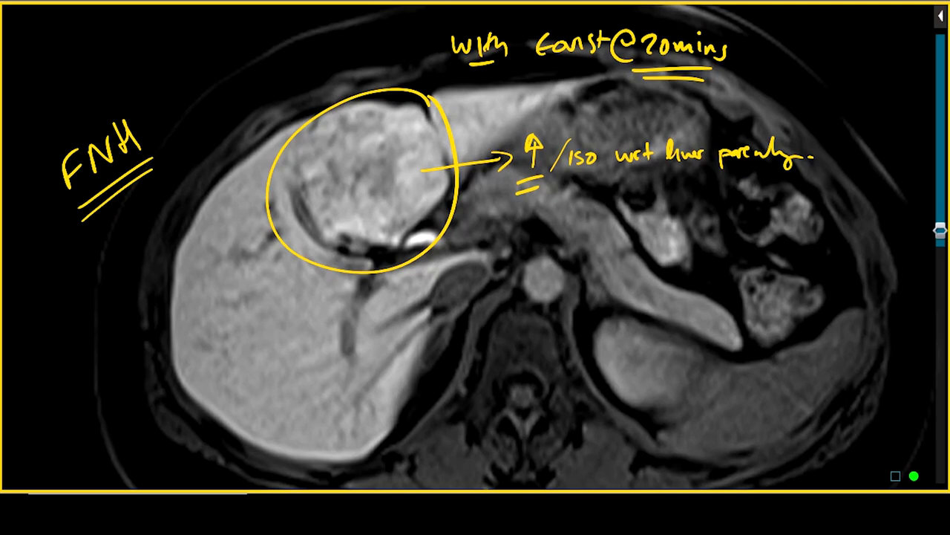
- Add '/ F>>>M' after FNH to note females far outnumber males
mouse_move(165, 141)
left_mouse_down()
mouse_move(189, 93)
mouse_move(207, 87)
mouse_move(224, 58)
left_mouse_up()
mouse_move(211, 75)
left_mouse_down()
mouse_move(252, 54)
mouse_move(240, 84)
left_mouse_up()
mouse_move(239, 46)
left_mouse_down()
mouse_move(257, 74)
mouse_move(306, 33)
mouse_move(324, 46)
left_mouse_up()
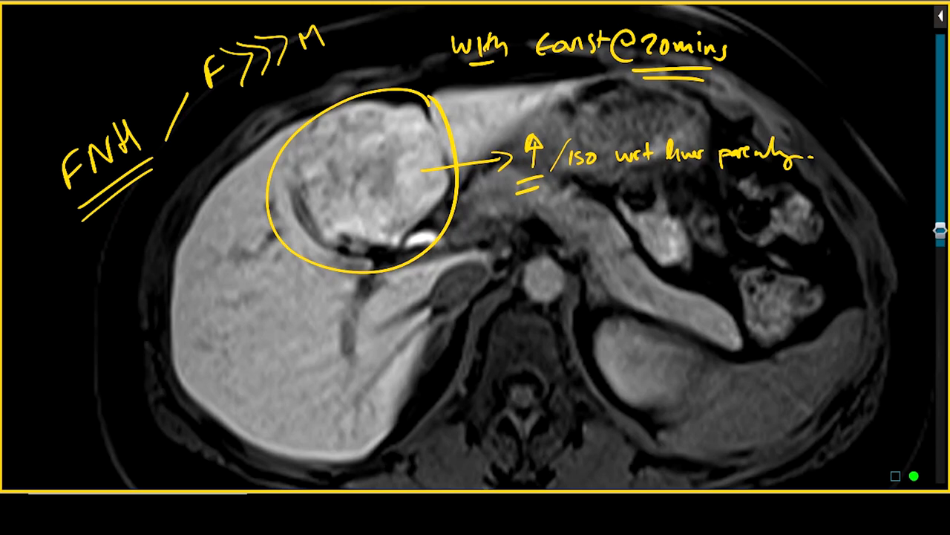
- Write 'Preg' and 'OCPS' under FNH, bracket them, and lead to a double-underlined 'growth'
mouse_move(128, 212)
left_mouse_down()
mouse_move(170, 243)
mouse_move(175, 233)
mouse_move(179, 240)
mouse_move(208, 226)
mouse_move(184, 276)
left_mouse_up()
mouse_move(195, 259)
left_mouse_down()
mouse_move(214, 271)
mouse_move(182, 281)
left_mouse_up()
mouse_move(222, 216)
left_mouse_down()
mouse_move(231, 288)
mouse_move(267, 332)
mouse_move(273, 356)
mouse_move(304, 332)
mouse_move(347, 331)
left_mouse_up()
left_click_drag(291, 352, 332, 351)
left_click_drag(297, 364, 340, 362)
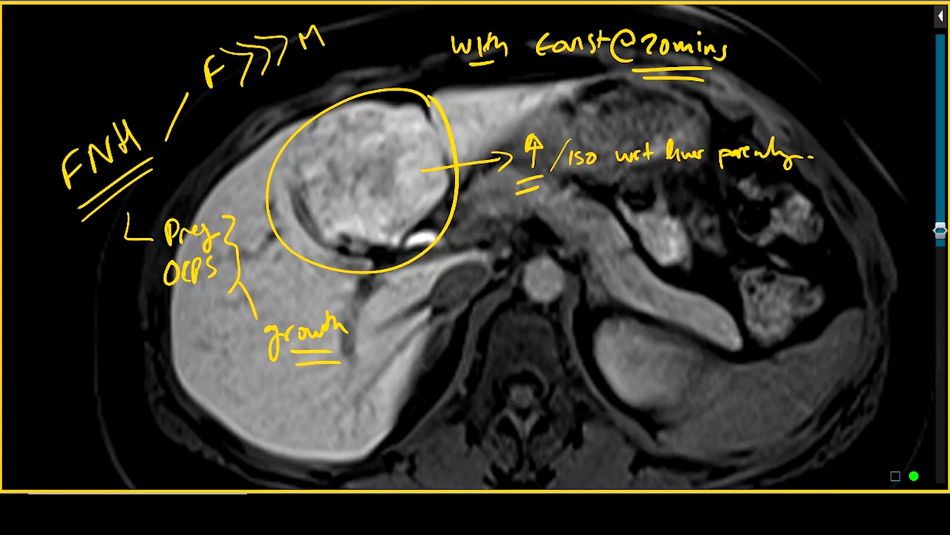